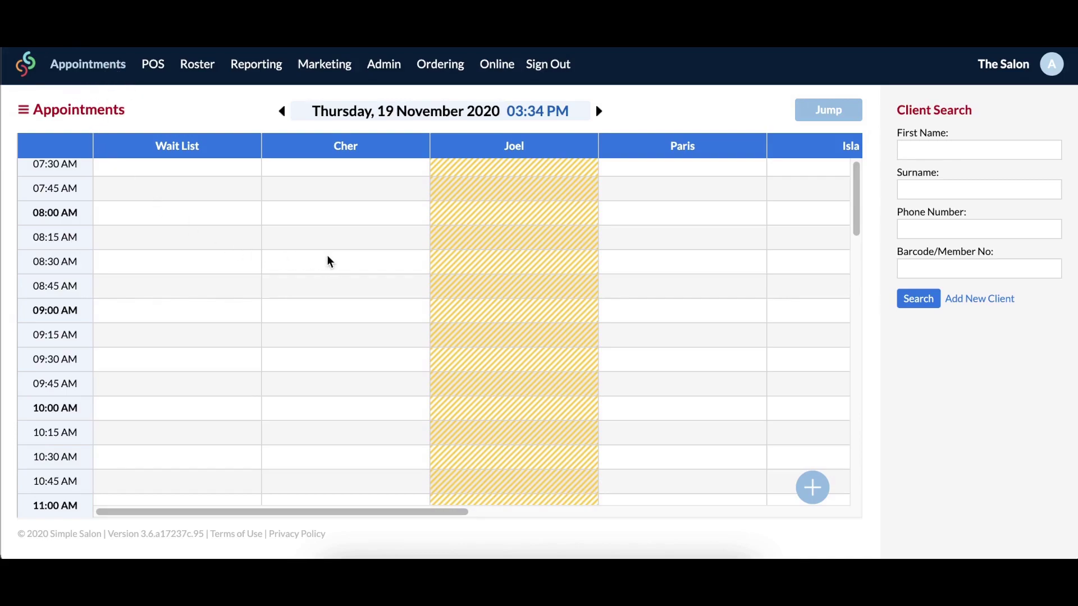
- Start a 9:00 AM booking in Cher's column and choose the client found by first-name search
left_click(333, 311)
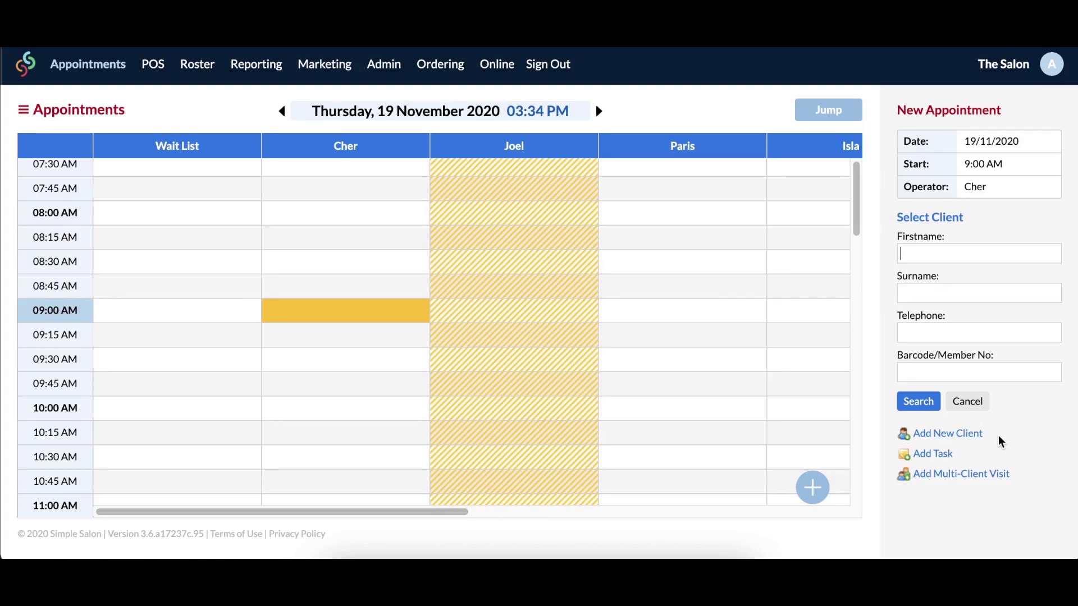
type("barry")
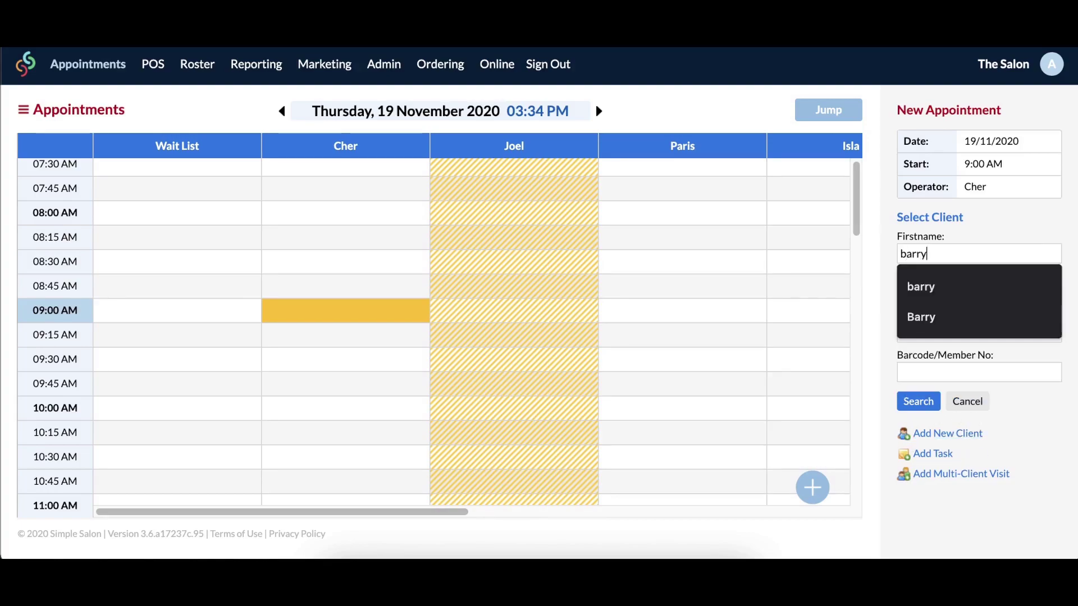
left_click(921, 282)
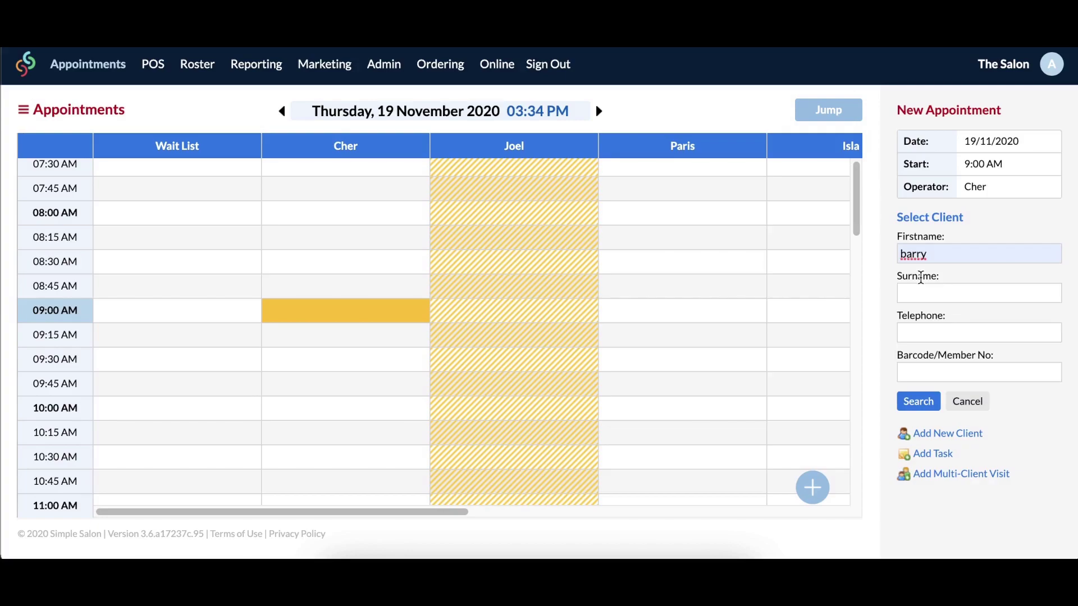
left_click(927, 403)
left_click(945, 268)
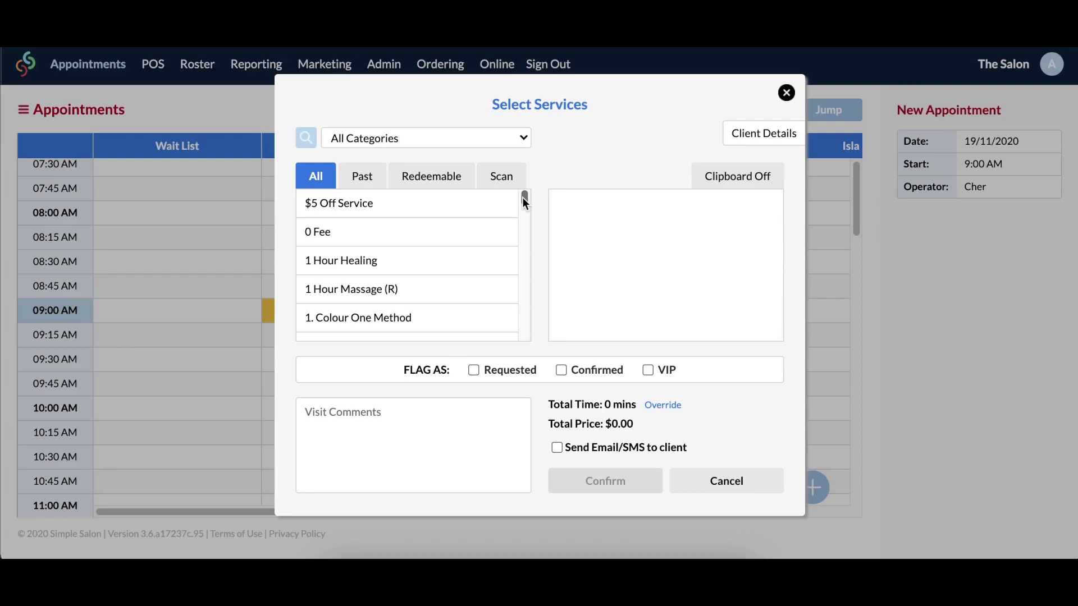
- Search services for 'Healing', add 1 Hour Healing (60 mins, $338.65), and confirm the booking
left_click_drag(523, 197, 528, 222)
left_click(499, 135)
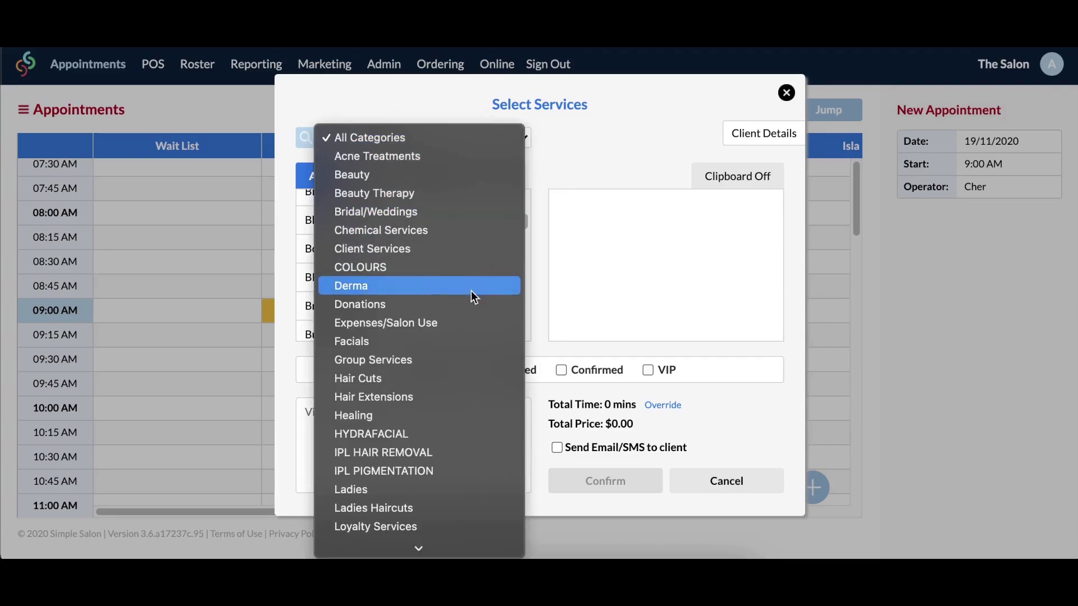
left_click(451, 341)
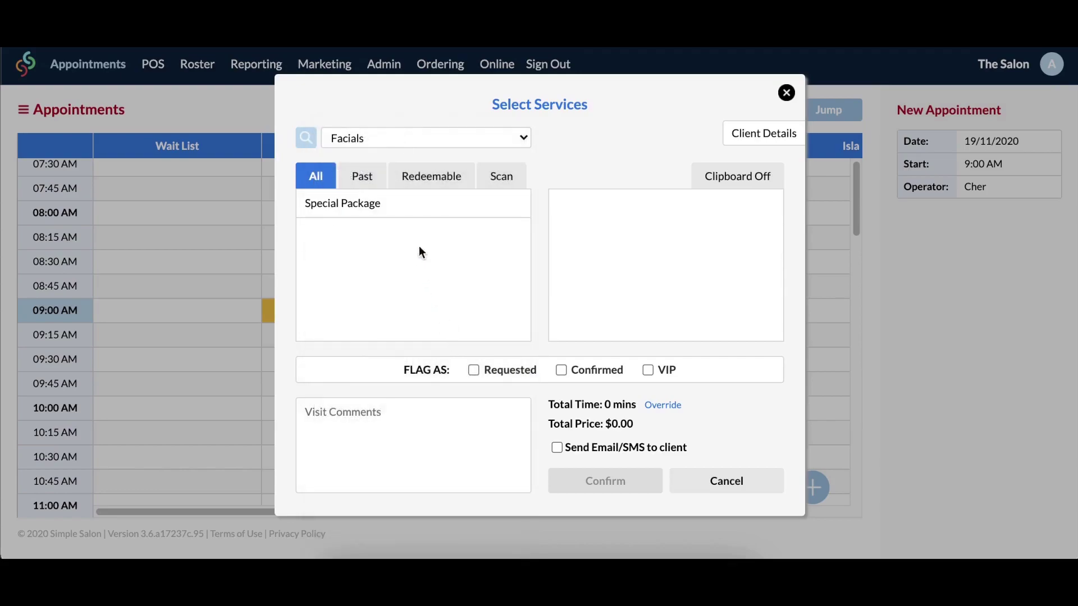
left_click(305, 138)
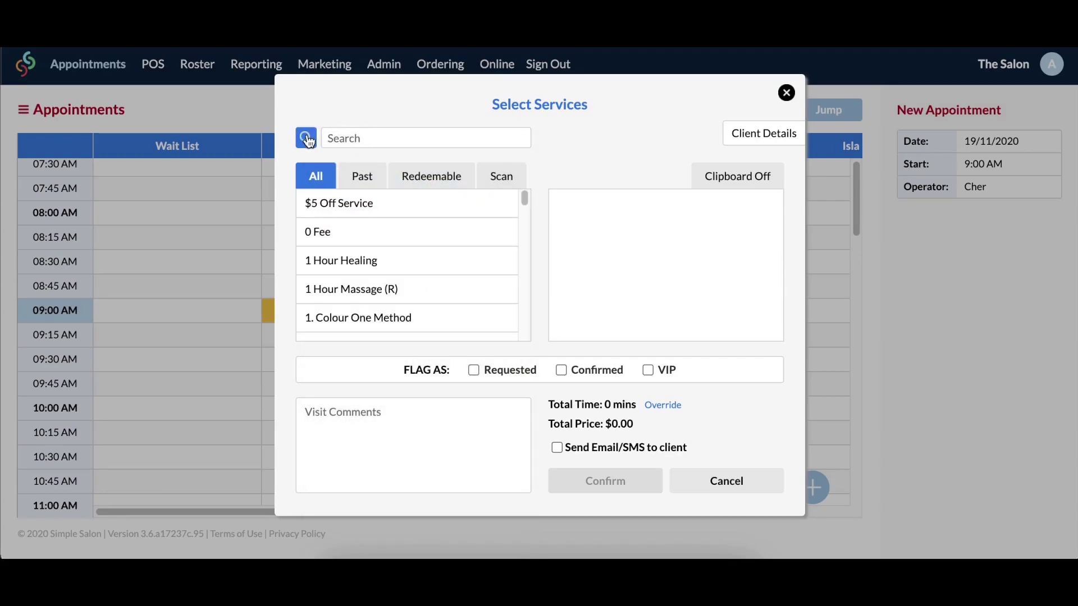
left_click(366, 137)
type("Healing")
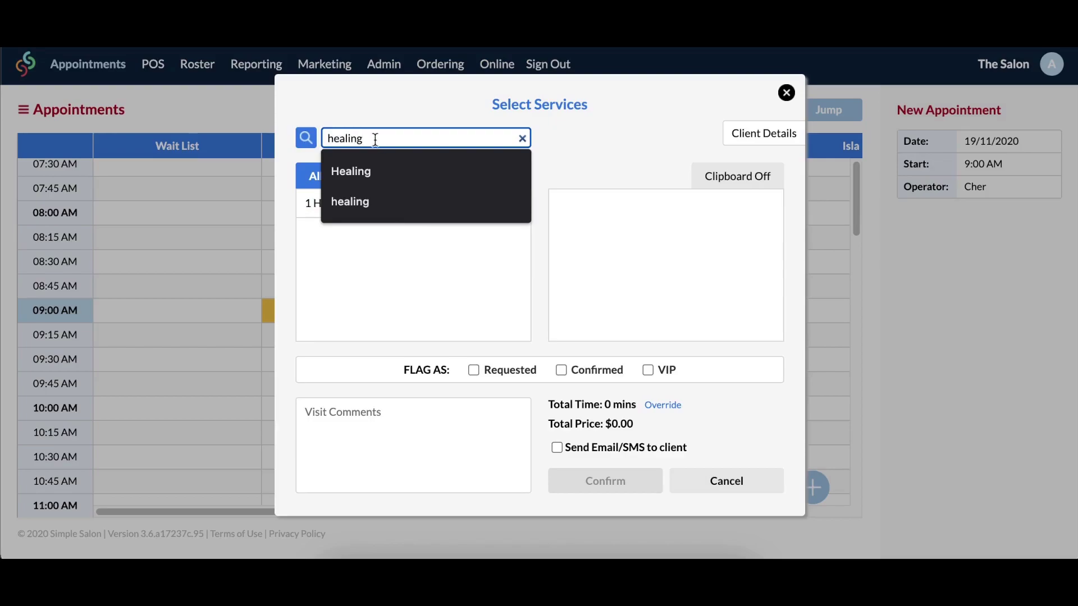
left_click(366, 180)
left_click(349, 209)
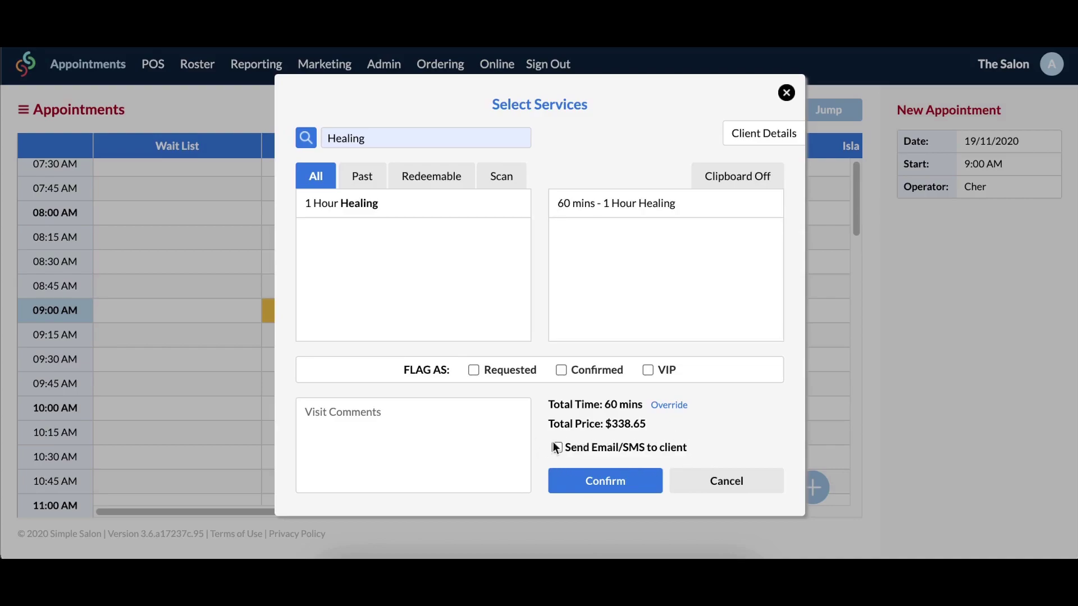
left_click(574, 481)
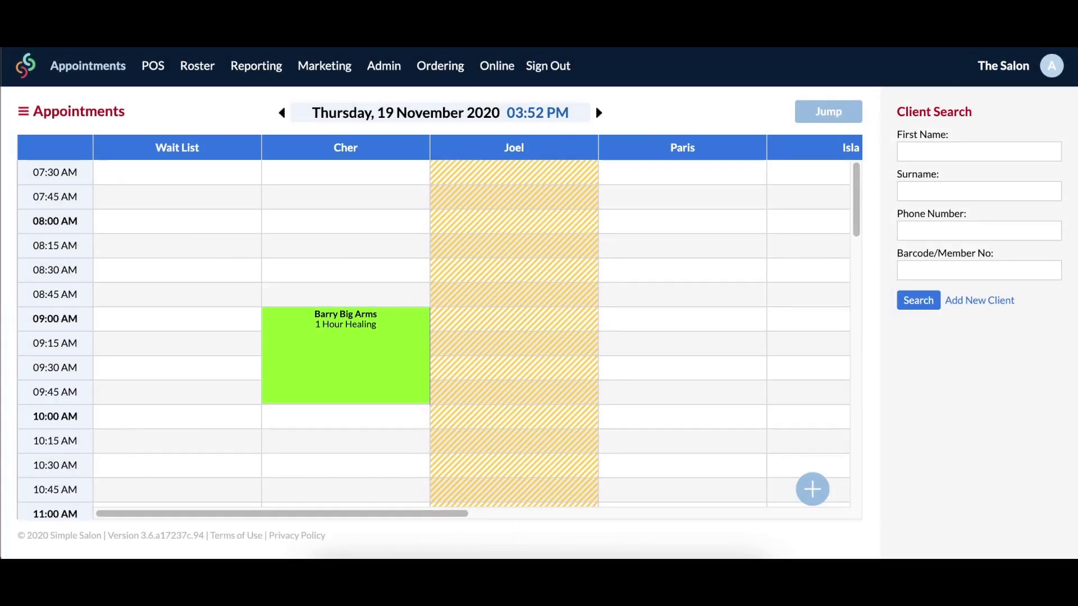
- Move the booking to Paris's column at 08:30 and stretch it to end at 10:00
left_click_drag(333, 365, 663, 304)
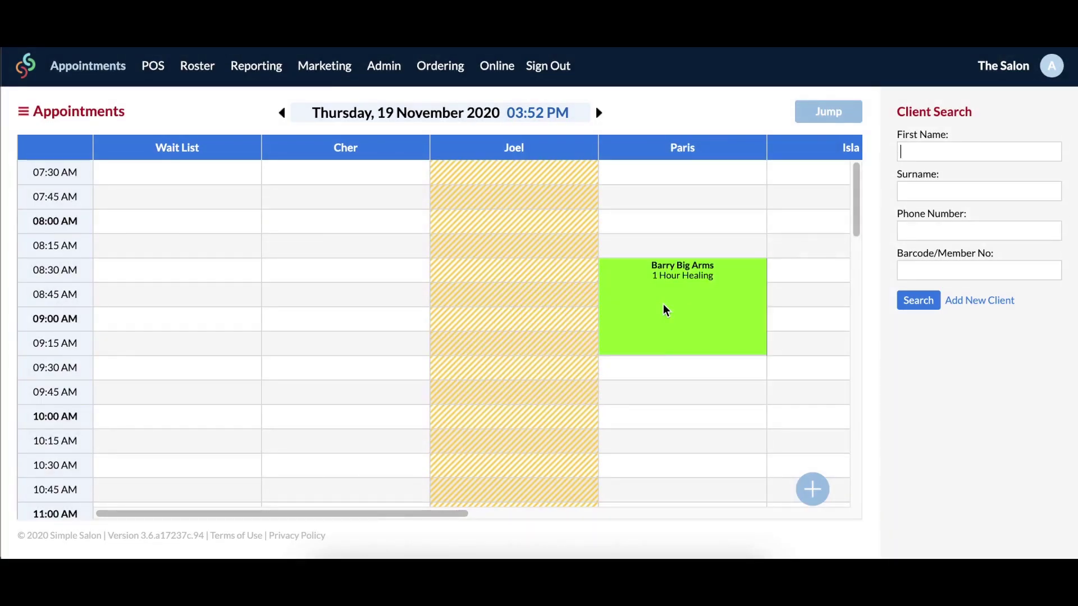
left_click_drag(680, 354, 679, 395)
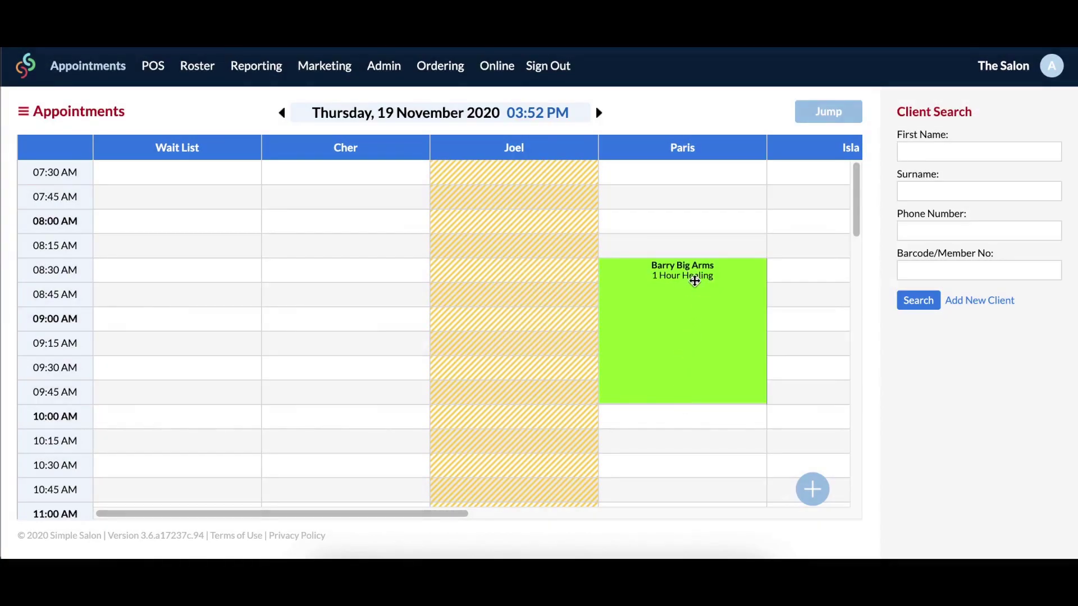
left_click(690, 274)
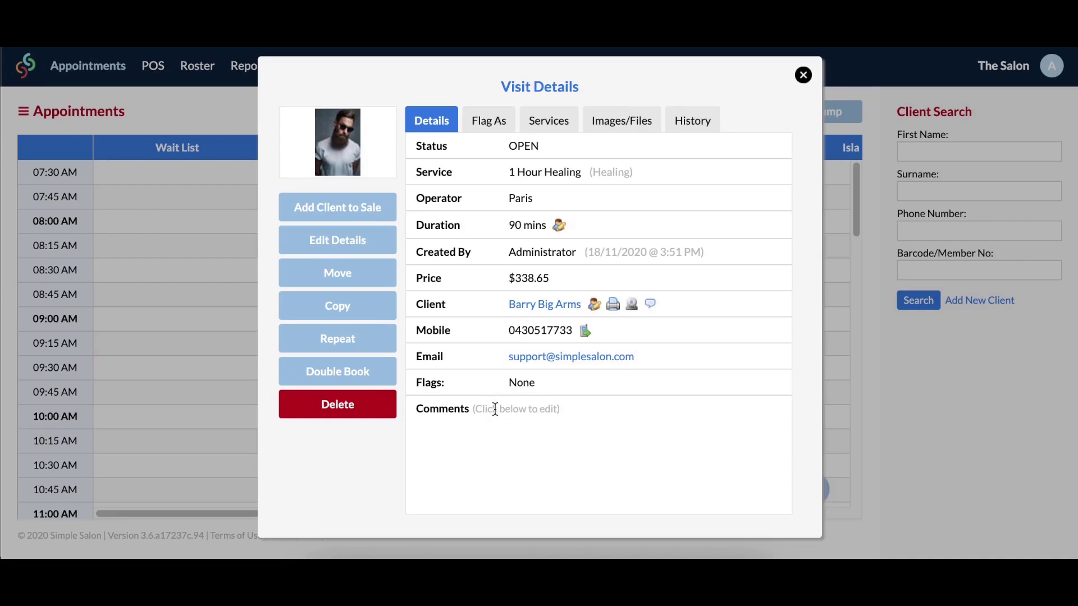
- Save and lock a visit comment saying the client likes tea, then check History
left_click(508, 441)
type("barry li")
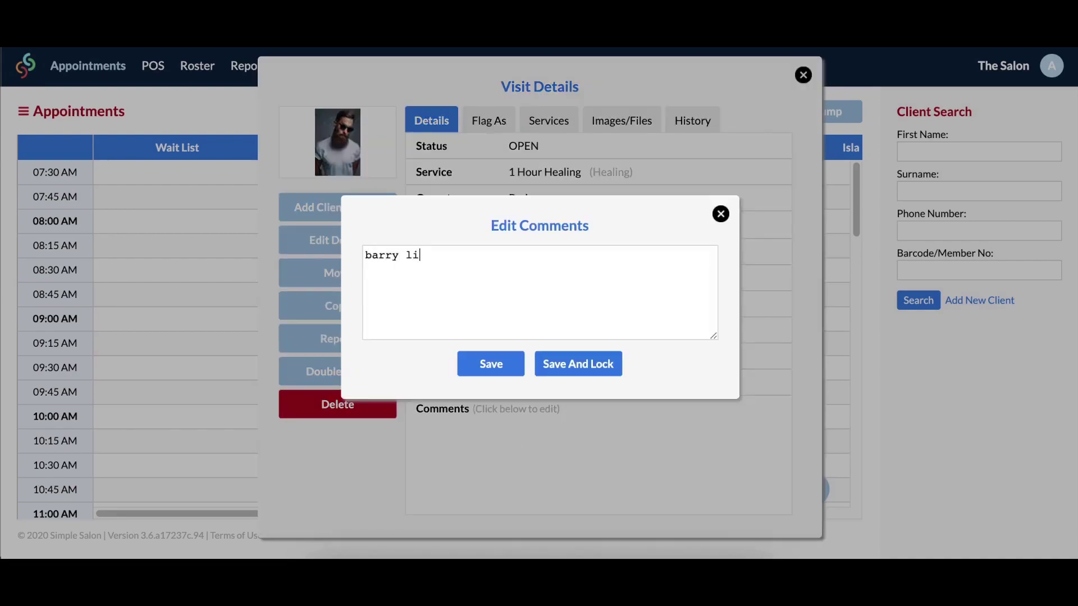
type("kes tea, this is a note")
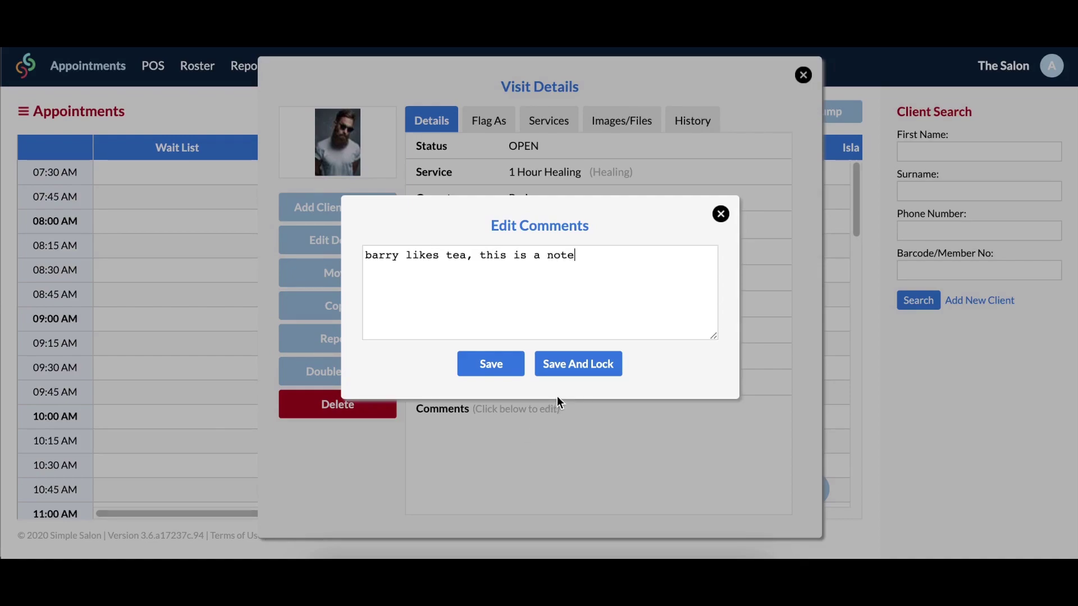
left_click(576, 367)
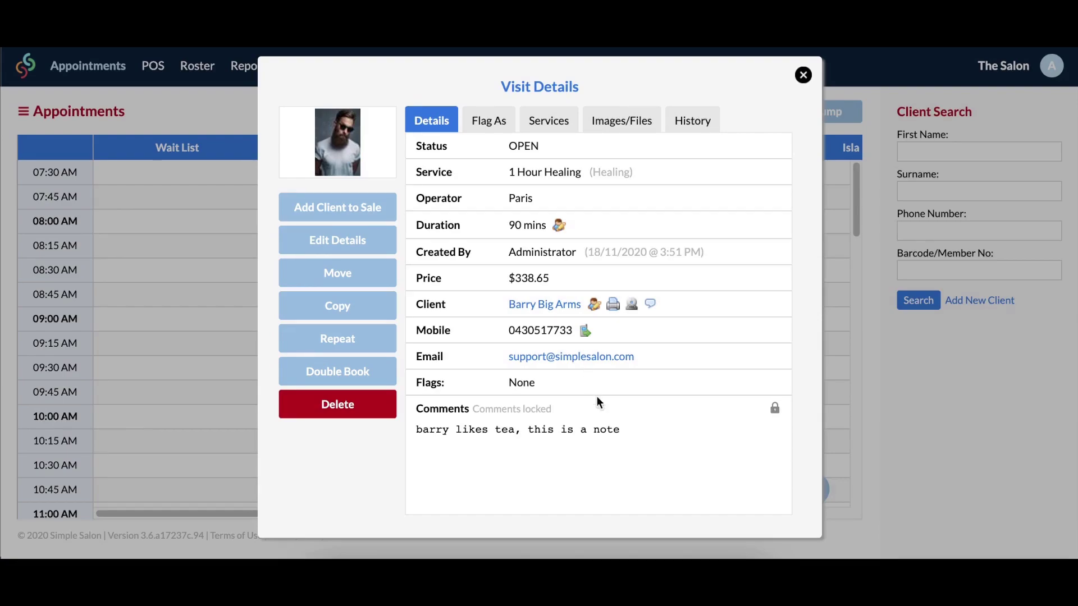
left_click(705, 123)
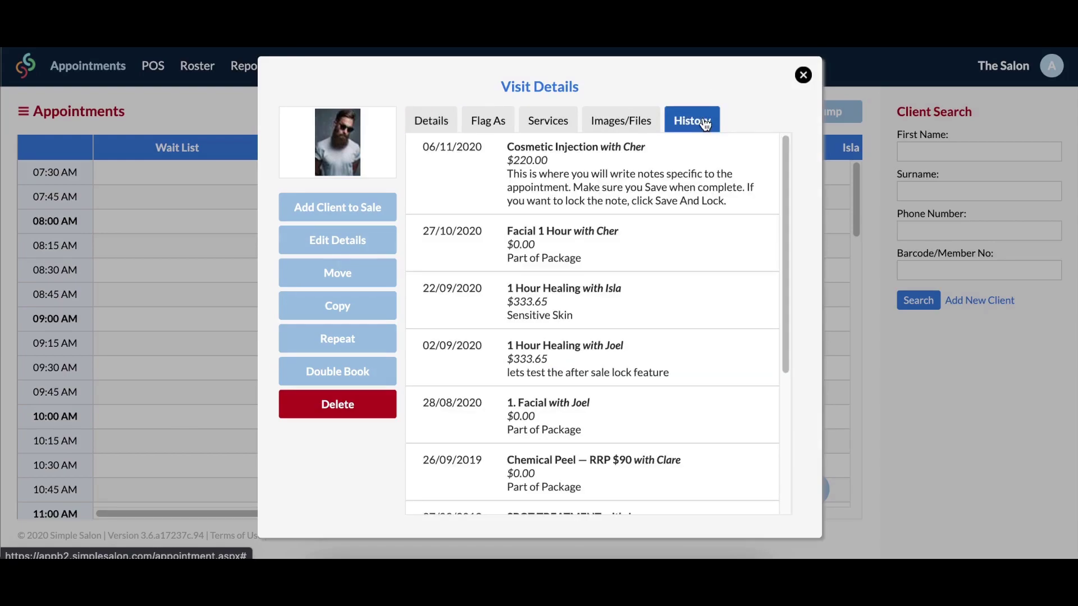
left_click(437, 125)
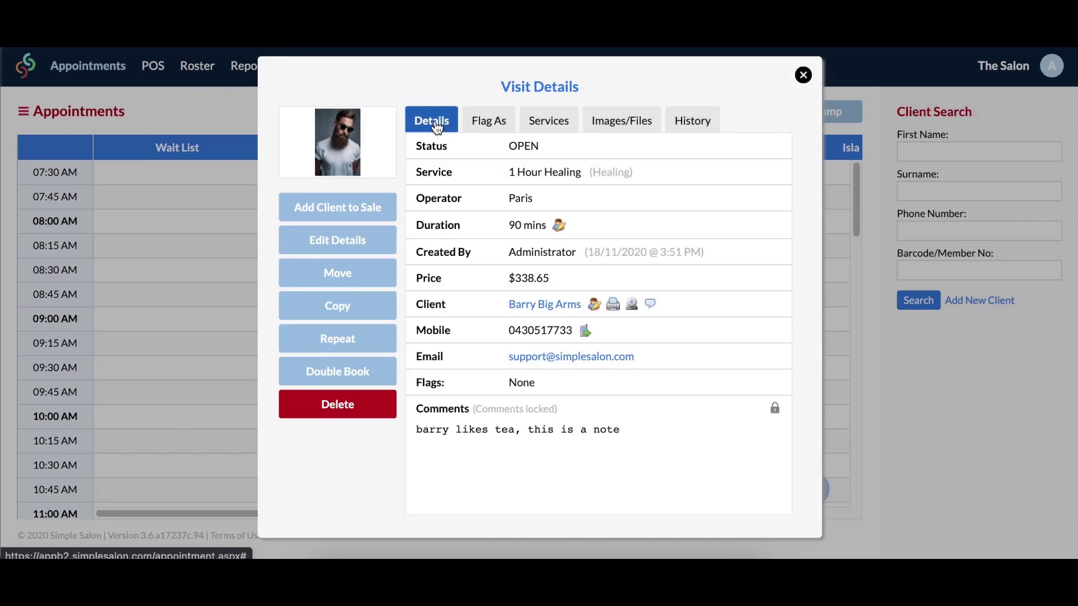
- Open the client's profile and go to the second page of past visits
left_click(549, 312)
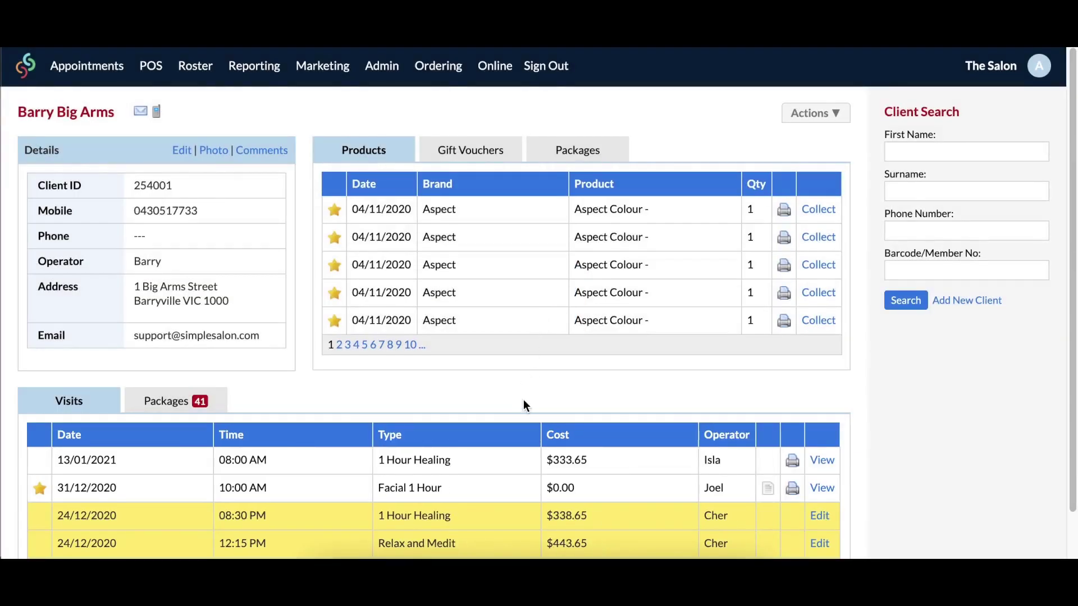
scroll(523, 401, "down", 1)
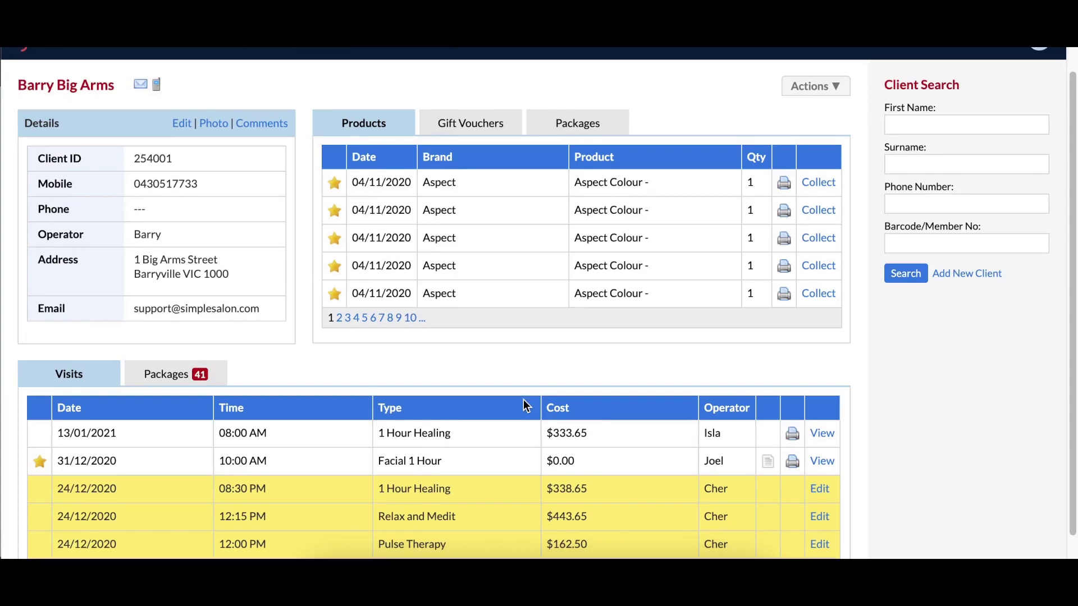
scroll(523, 400, "down", 1)
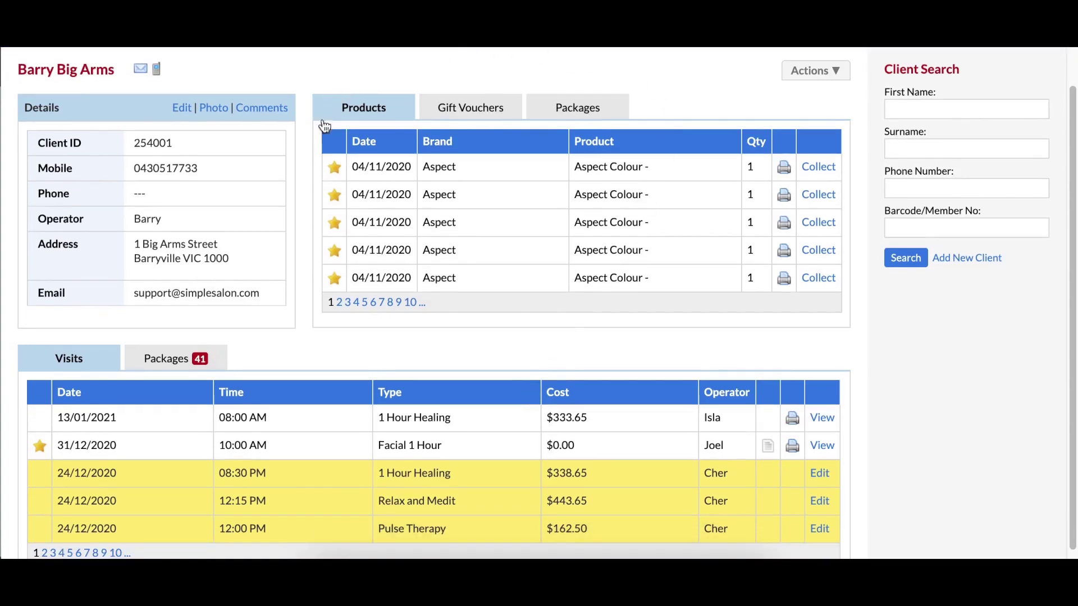
scroll(160, 373, "down", 1)
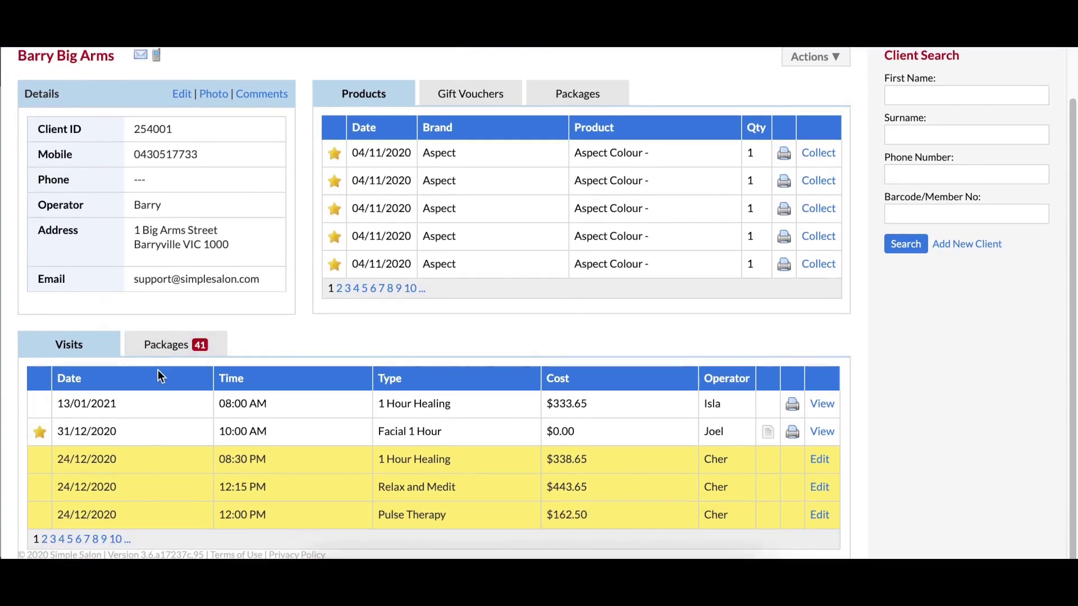
left_click(44, 539)
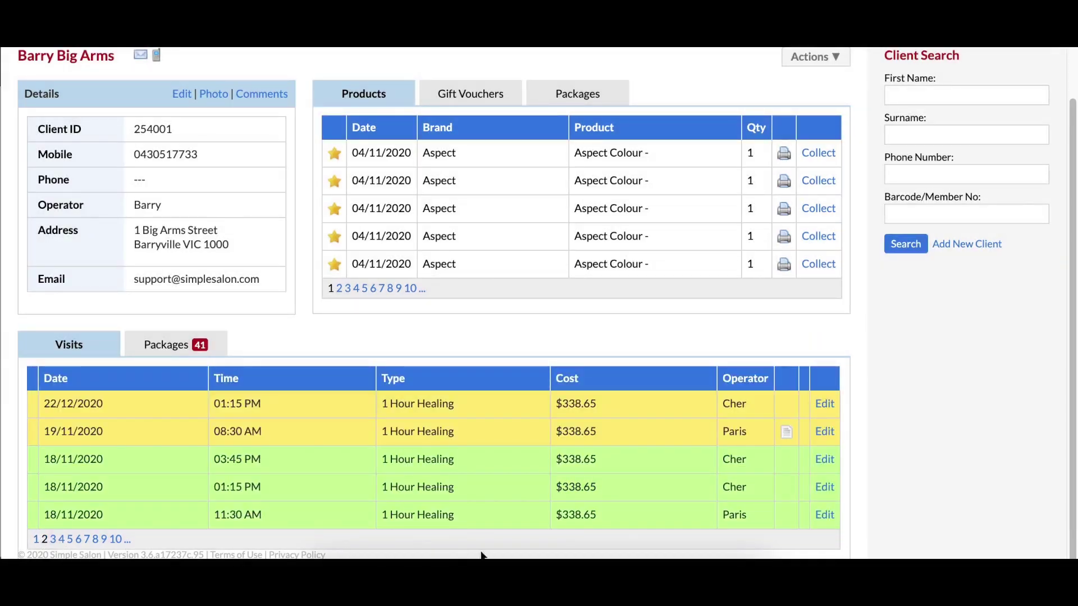
- Read and dismiss the note on the 19/11/2020 visit, then return to Appointments
left_click(787, 432)
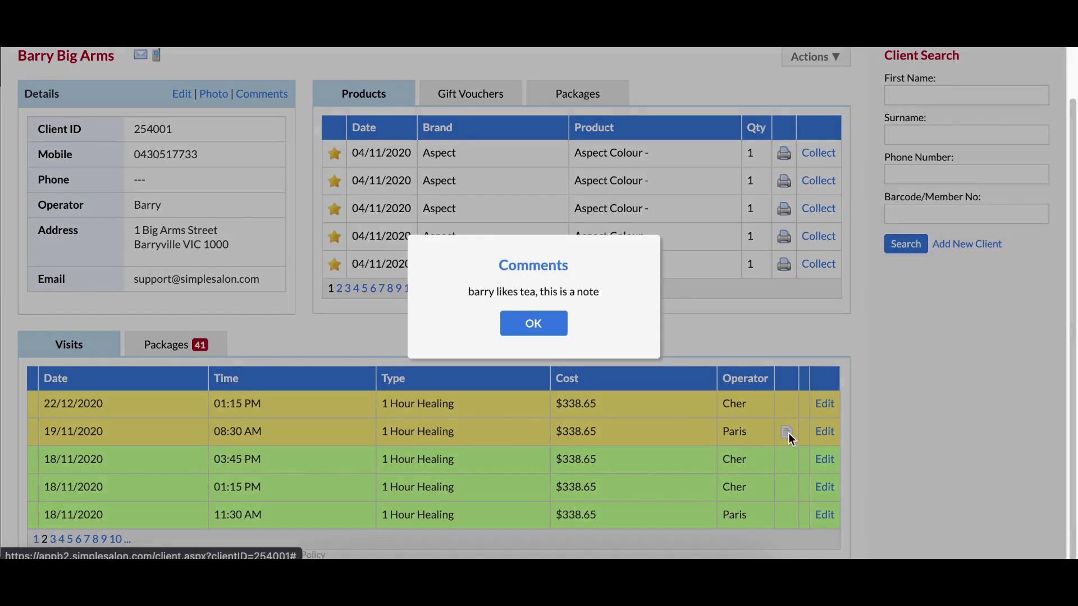
left_click(532, 322)
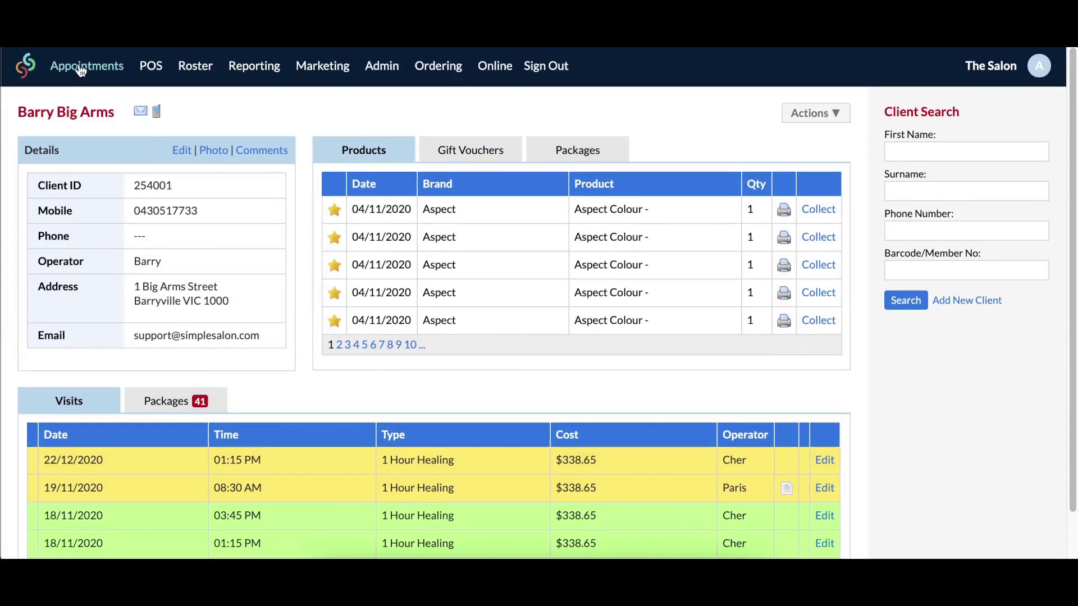
left_click(81, 67)
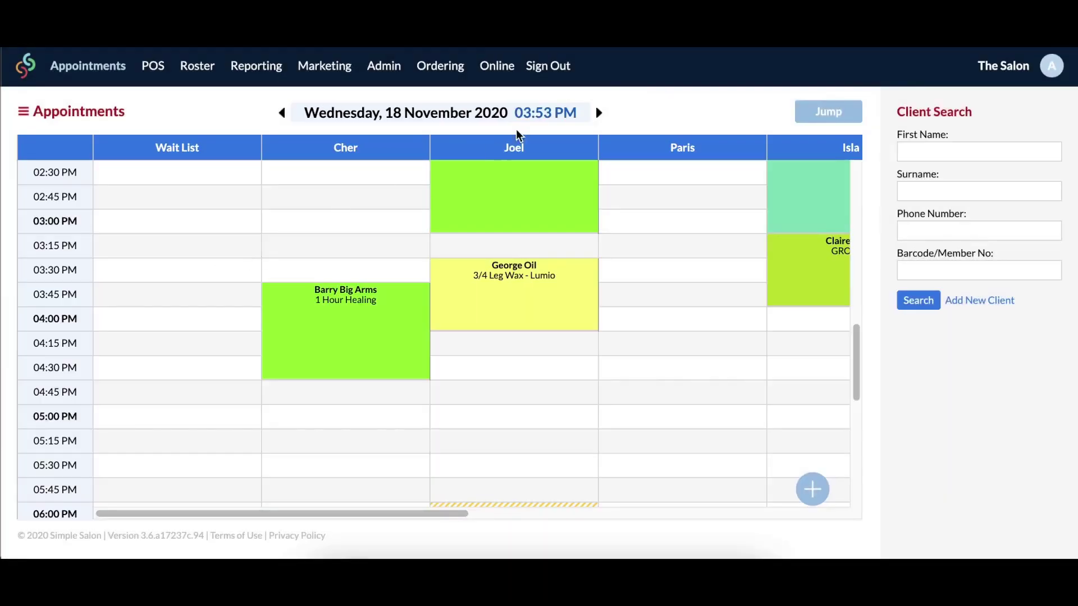
- Advance to Thursday 19 November and reopen the Paris 1 Hour Healing booking's visit details
left_click(599, 113)
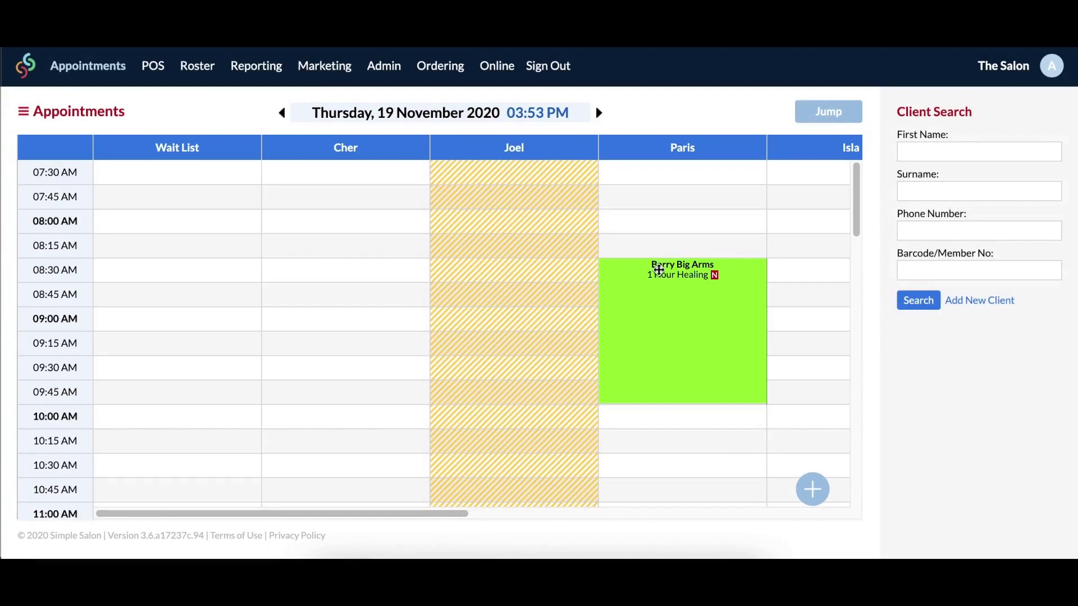
left_click(661, 266)
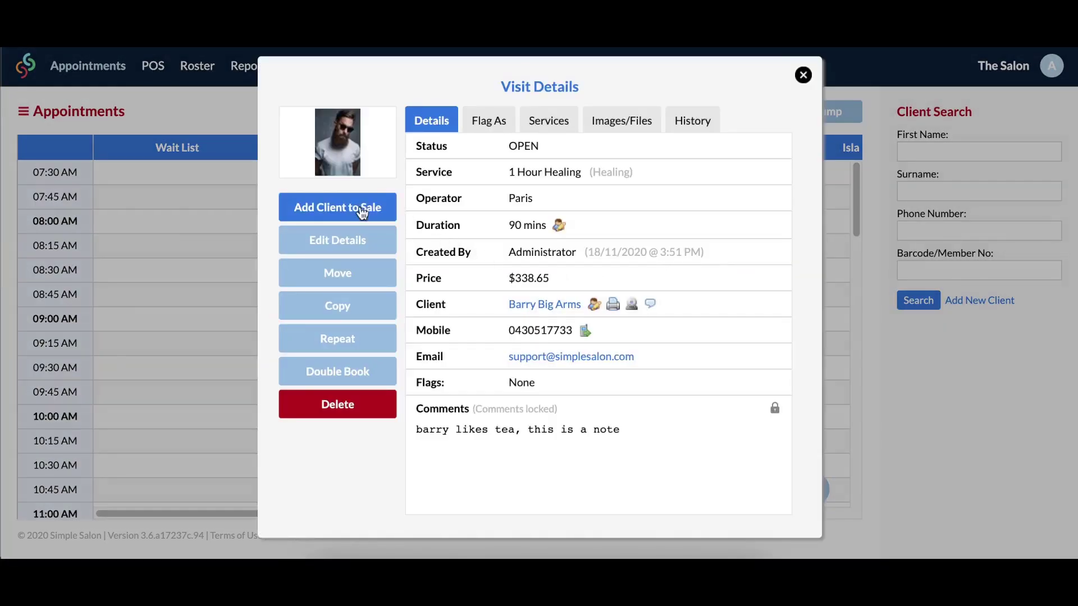
left_click(338, 240)
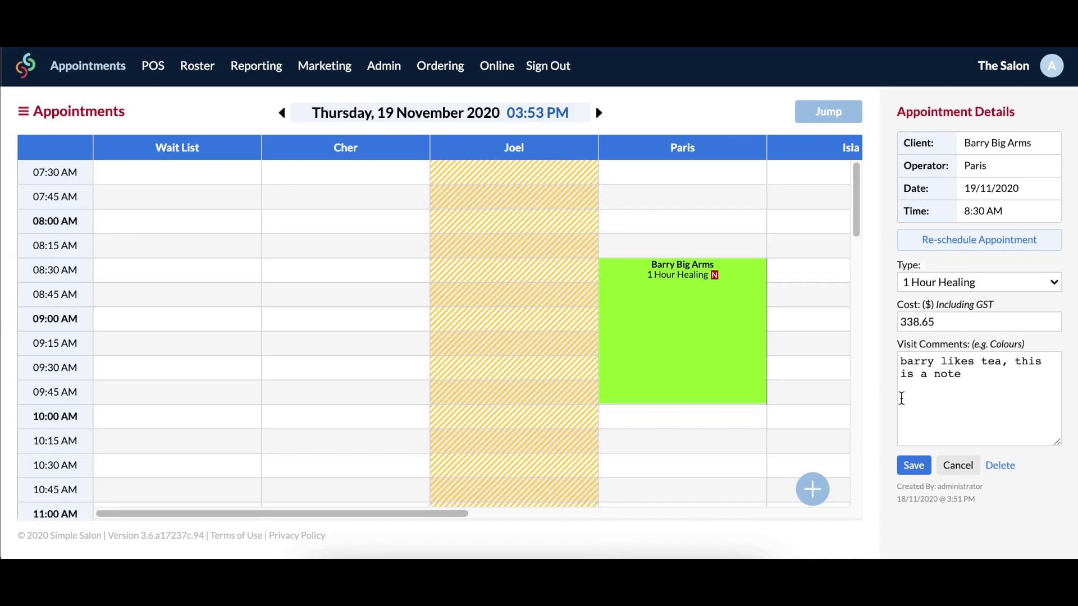
left_click(693, 271)
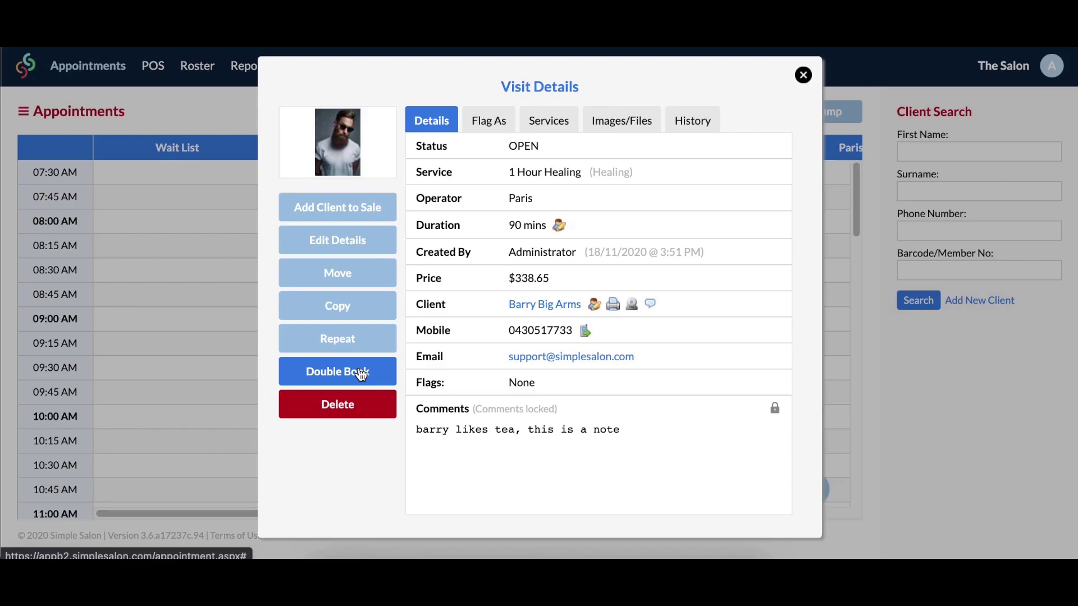
- Review the visit's Flag As, Services and Images/Files tabs, then close Visit Details
left_click(474, 122)
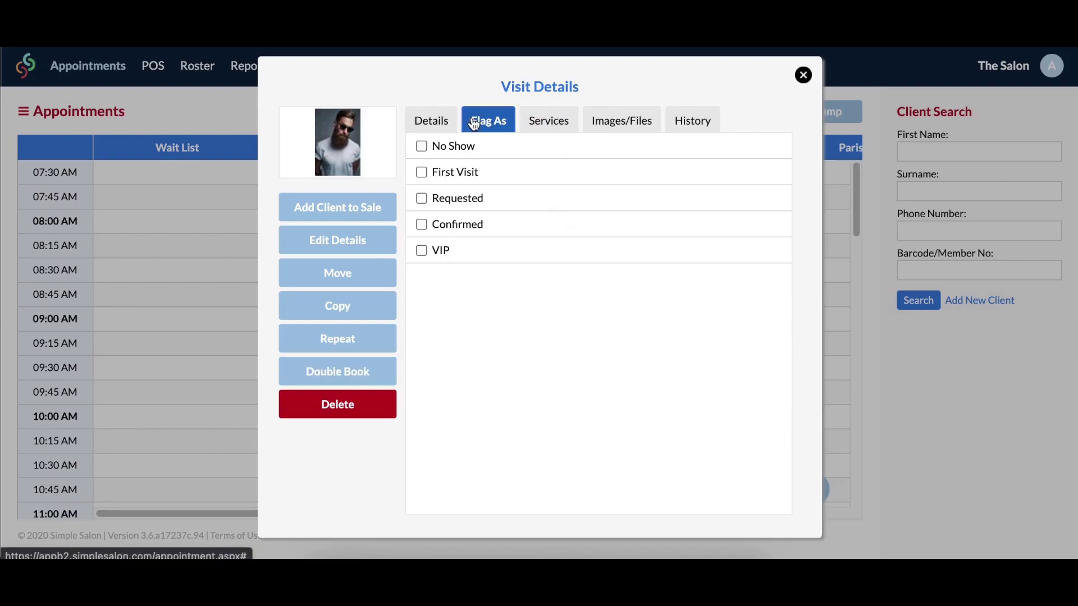
left_click(535, 126)
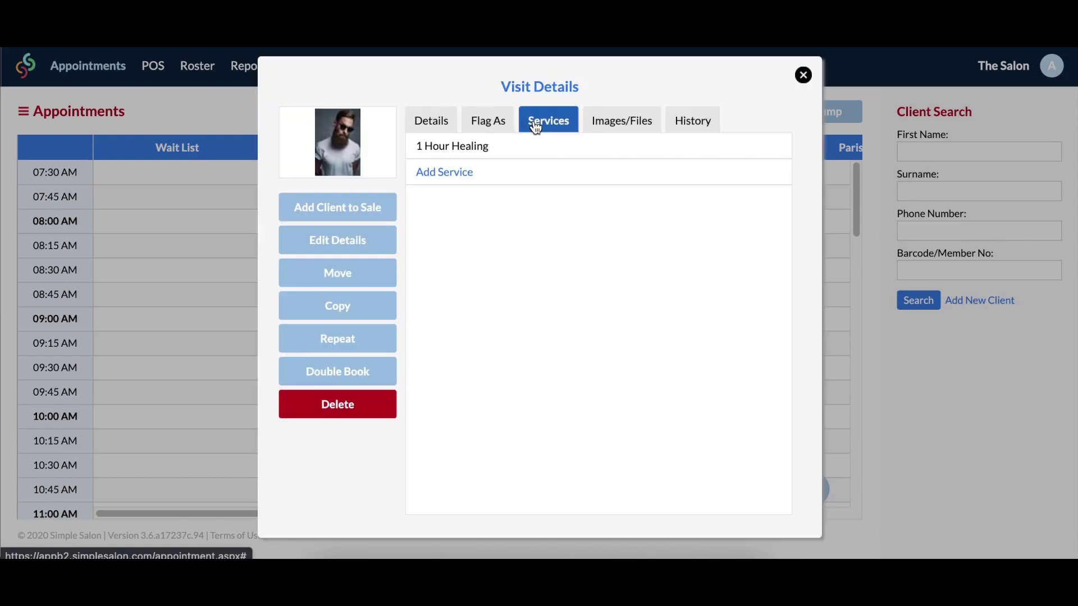
left_click(618, 127)
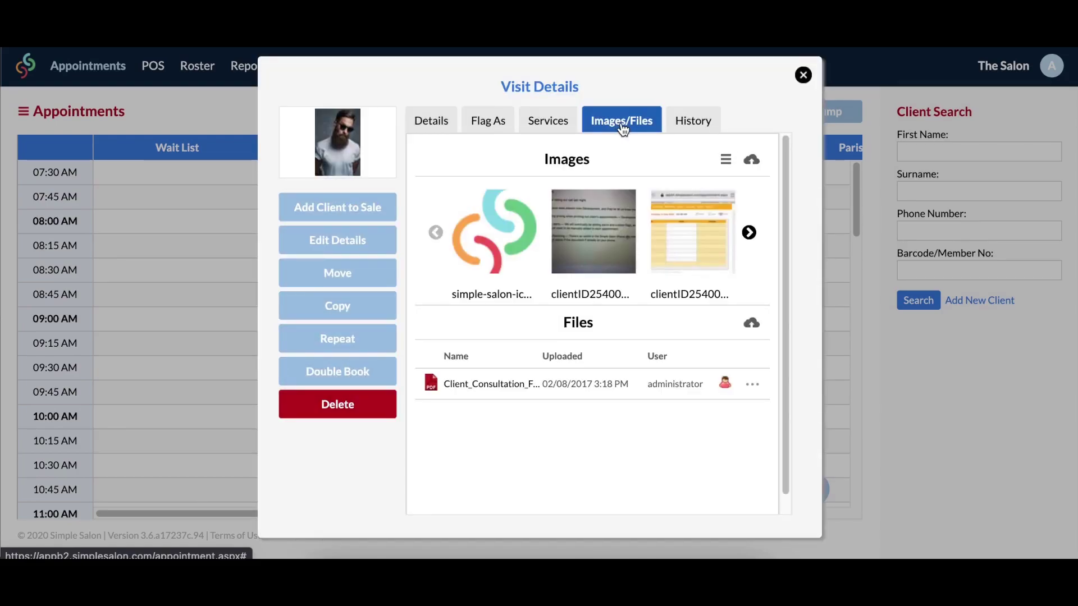
left_click(802, 76)
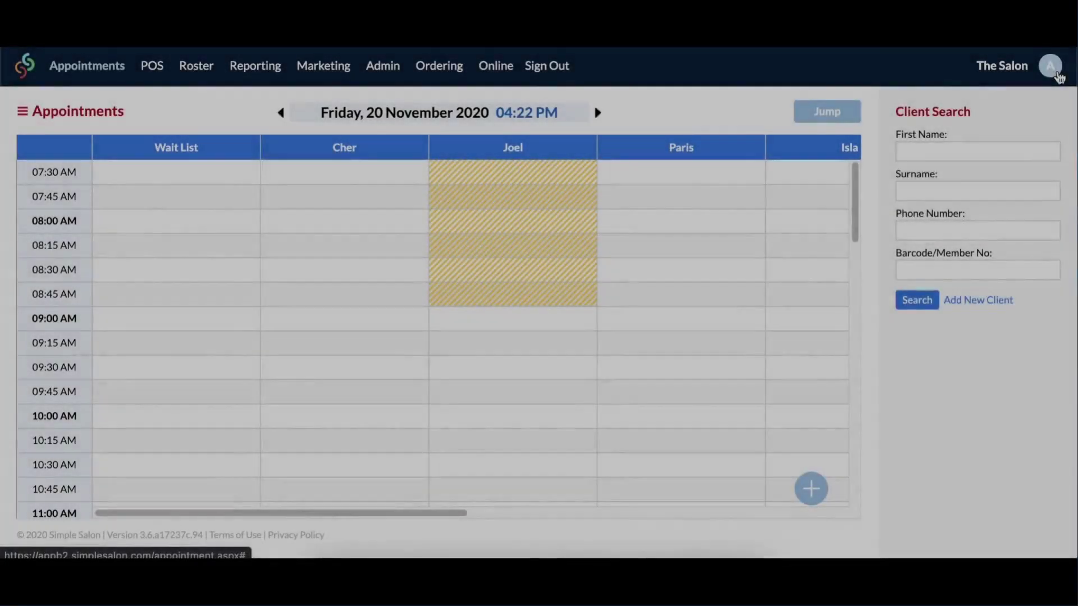
- Go to Help & Support from the account menu and open the Submit a Request form
left_click(1052, 66)
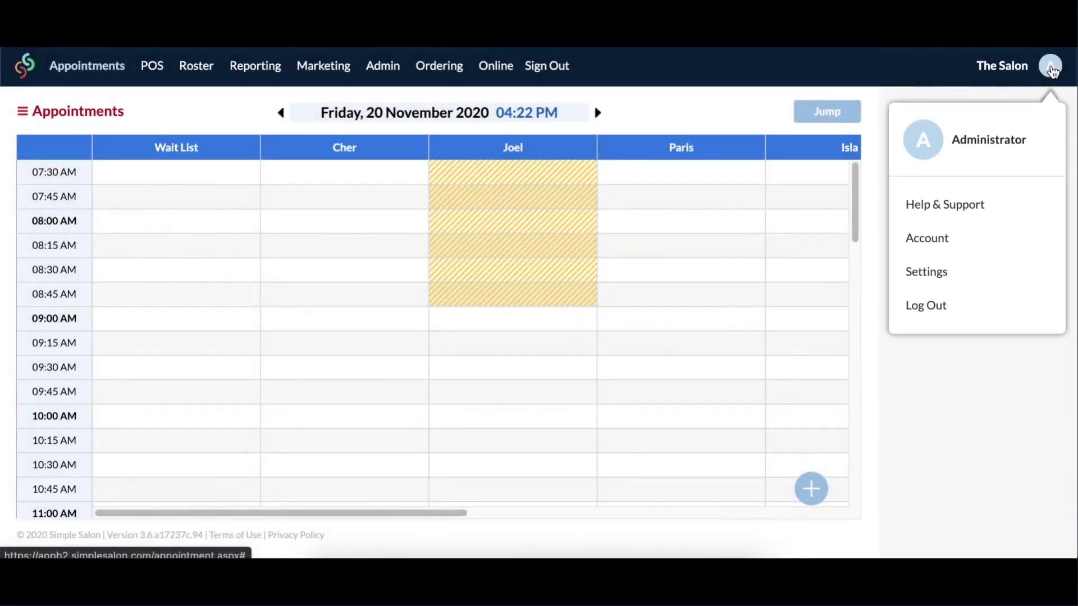
left_click(974, 206)
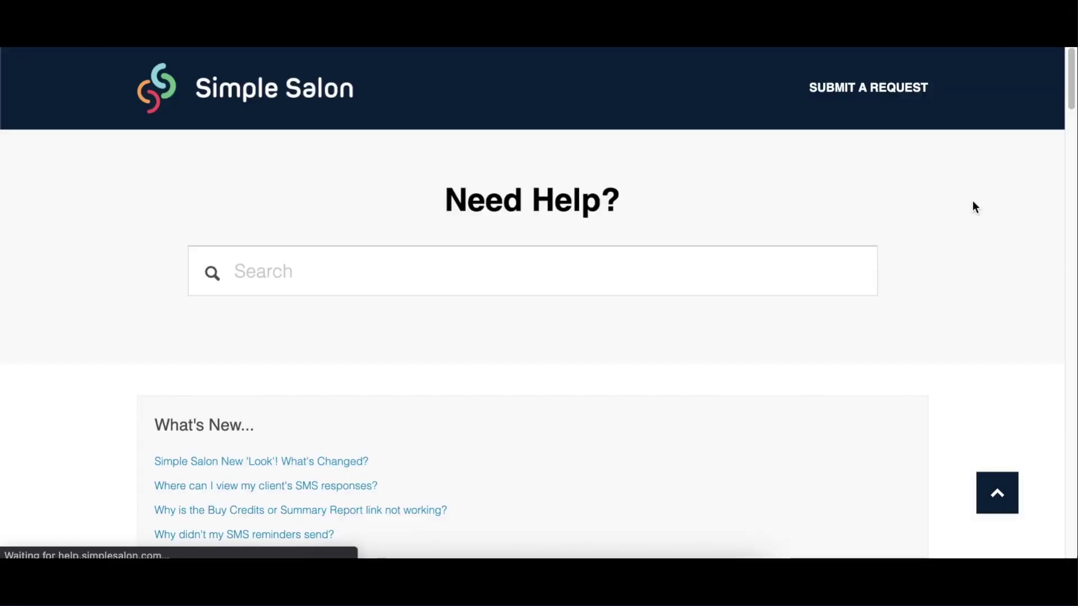
left_click(825, 95)
scroll(781, 289, "down", 7)
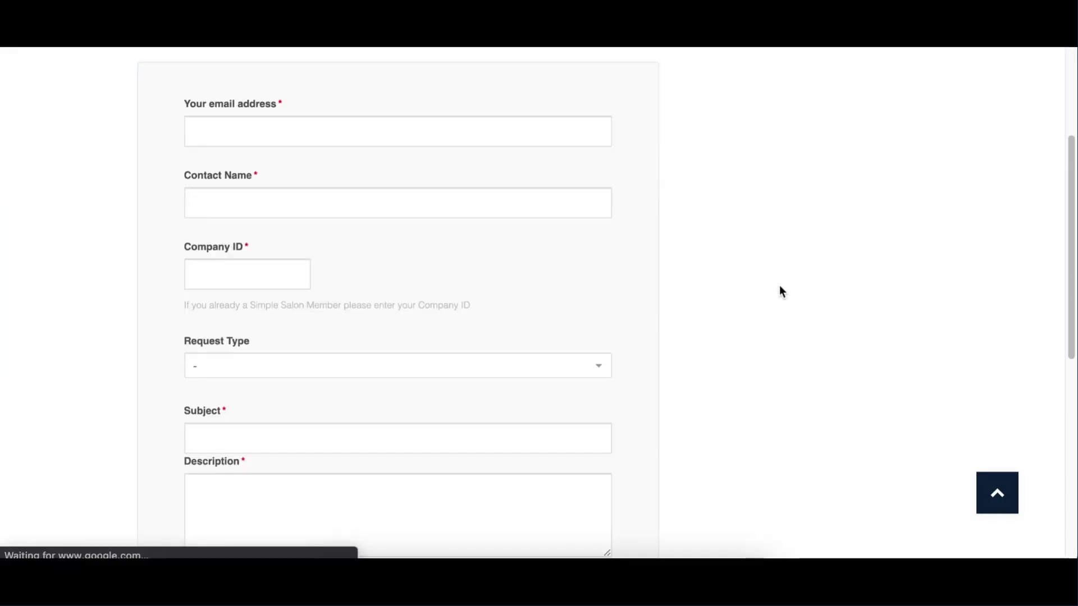